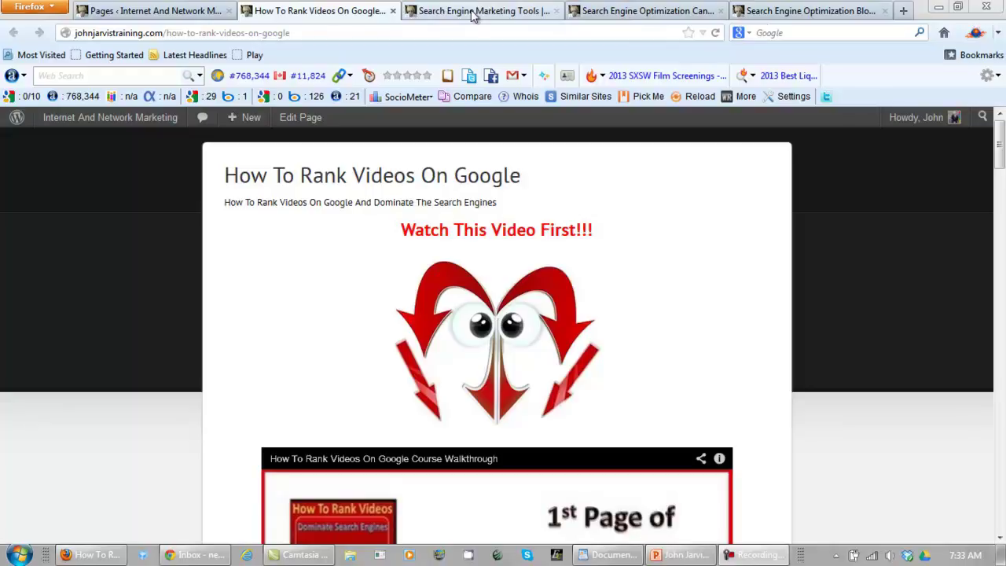
# Close the Search Engine Optimization Blog page and review the Step 1 link plan in the WordPad document
pyautogui.click(885, 11)
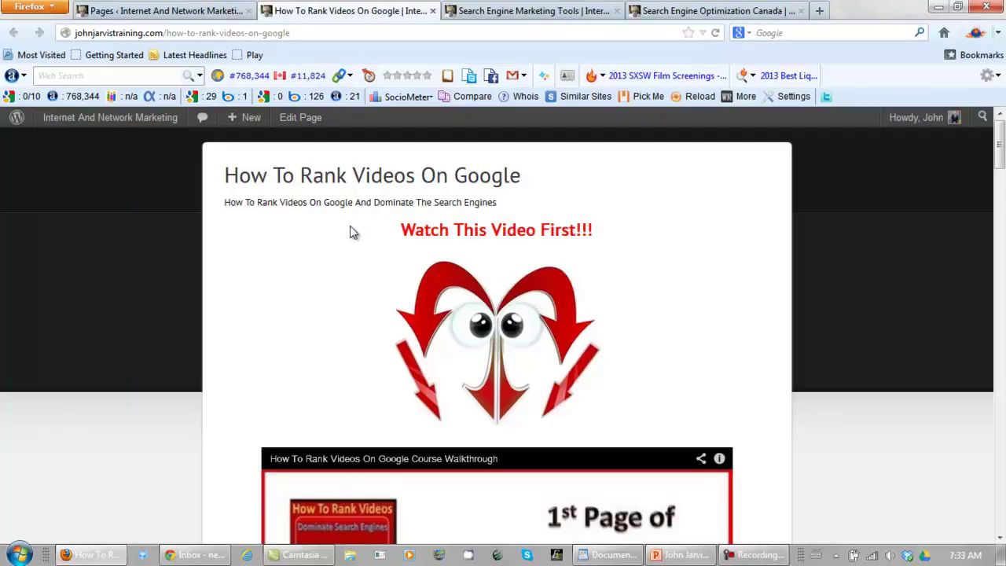
pyautogui.click(601, 555)
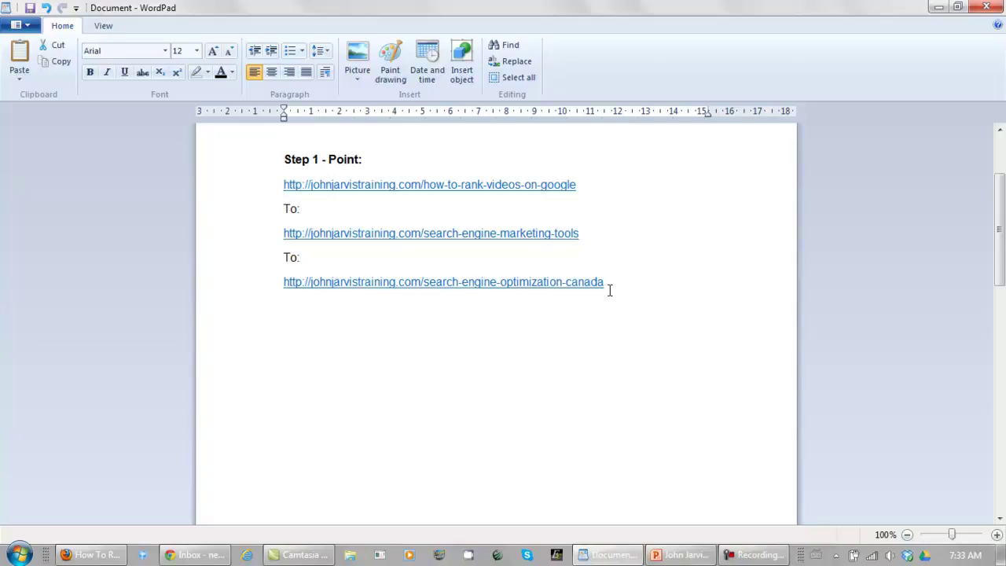
pyautogui.click(607, 554)
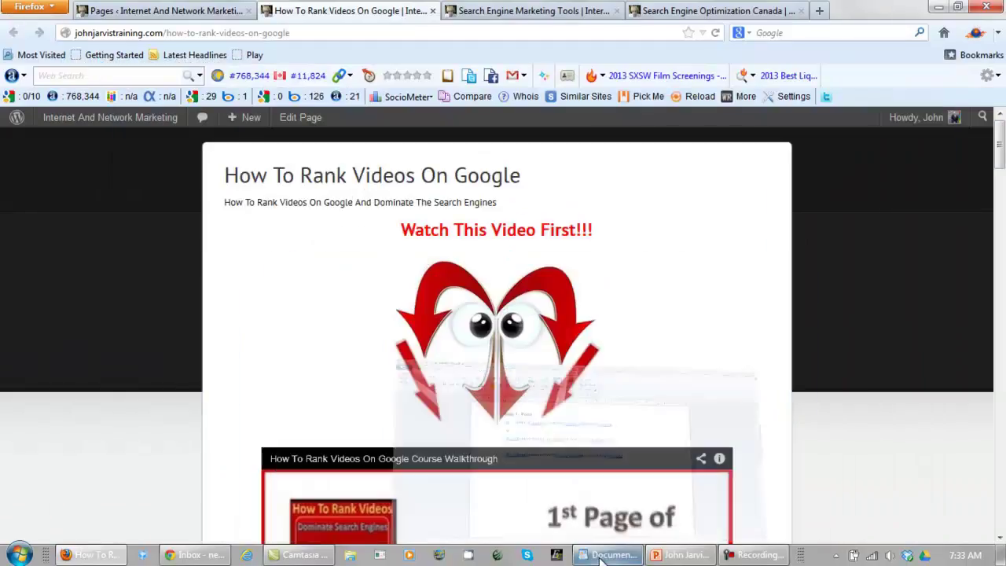
# Open the "How To Rank Videos On Google" page for editing and check its SEOPressor keyword density
pyautogui.click(305, 119)
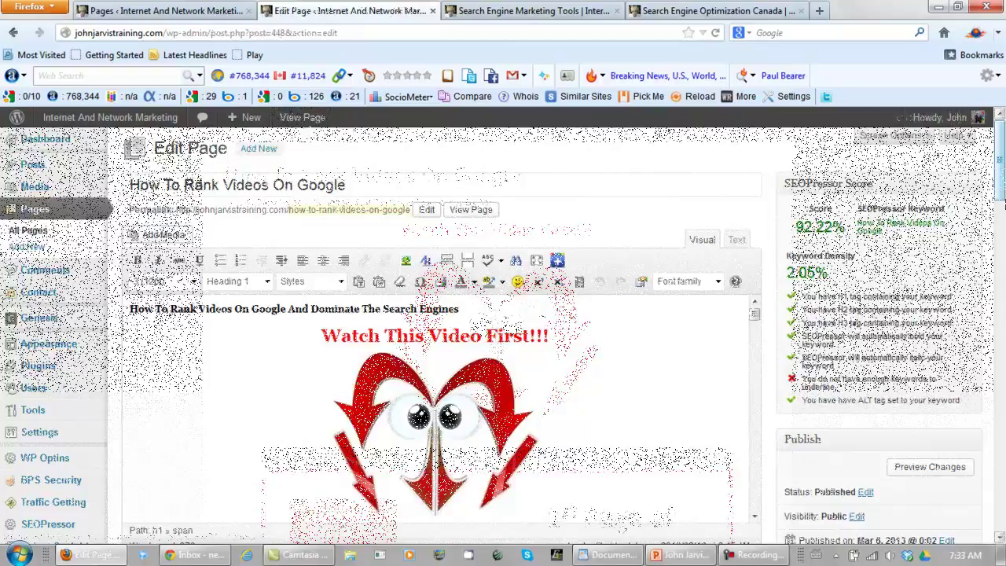
pyautogui.scroll(-3, 1001, 184)
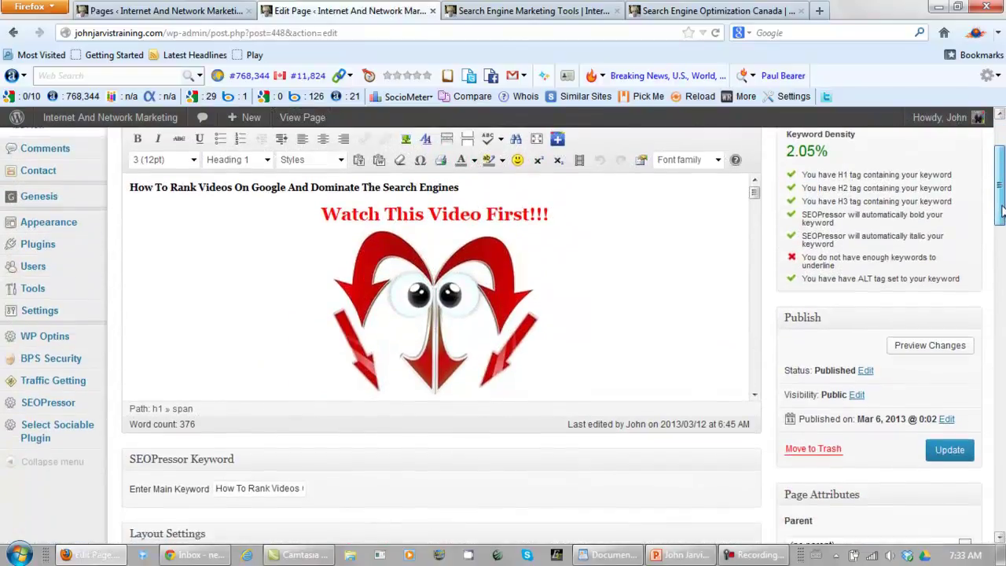
pyautogui.moveTo(773, 195); pyautogui.dragTo(786, 138)
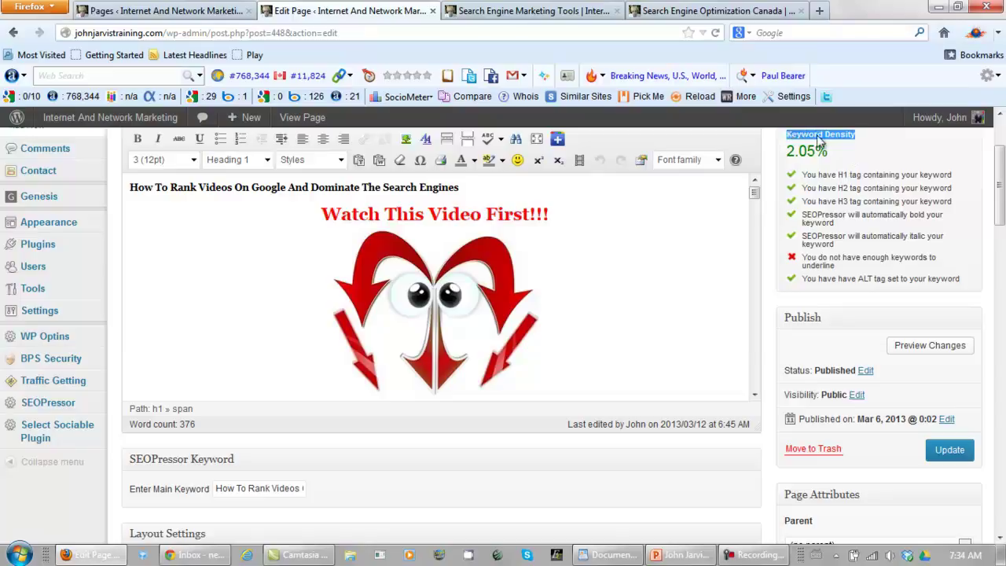
pyautogui.click(870, 142)
# Move the author byline in the "Learning More About How To Rank Videos On Google" section to its own line, with blank space above
pyautogui.moveTo(757, 197); pyautogui.dragTo(752, 374)
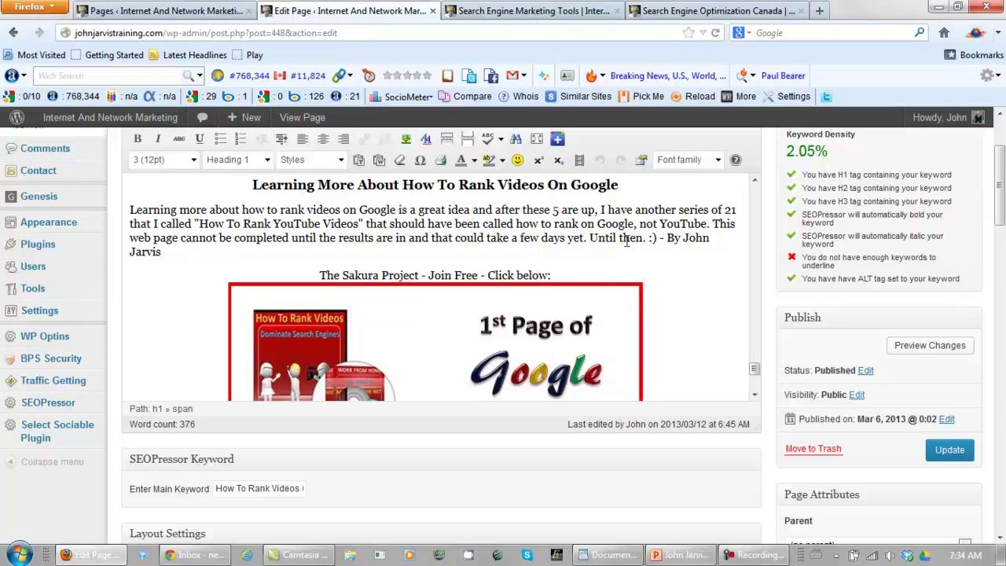
pyautogui.scroll(1, 632, 243)
pyautogui.click(666, 297)
pyautogui.press('Return')
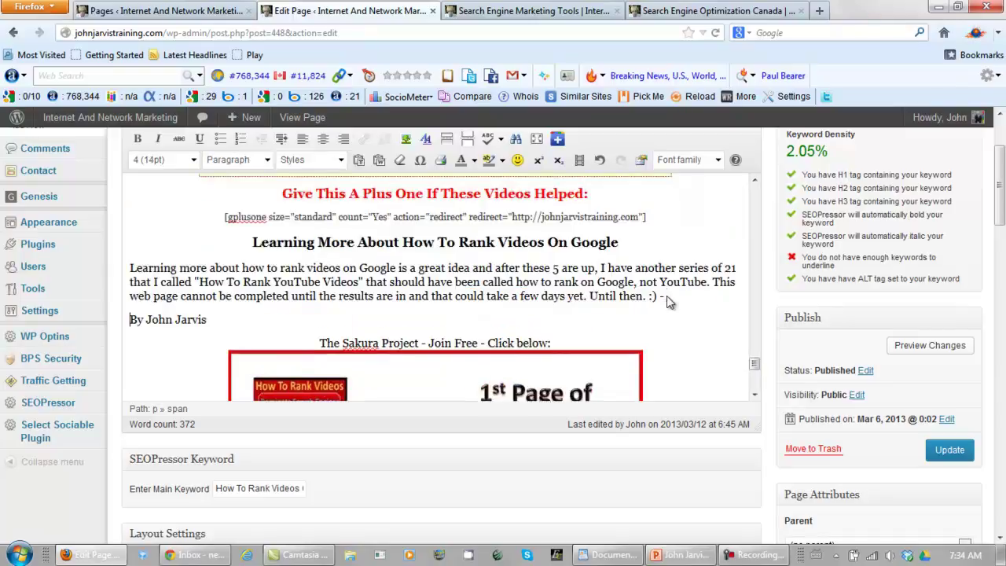
pyautogui.press('Return')
# Replace "Until then. :) -" with a March 12 note on connecting this page to Search Engine Marketing Tools and Search Engine Optimization Canada, uniting three "Tier 2" pages
pyautogui.moveTo(666, 301); pyautogui.dragTo(594, 298)
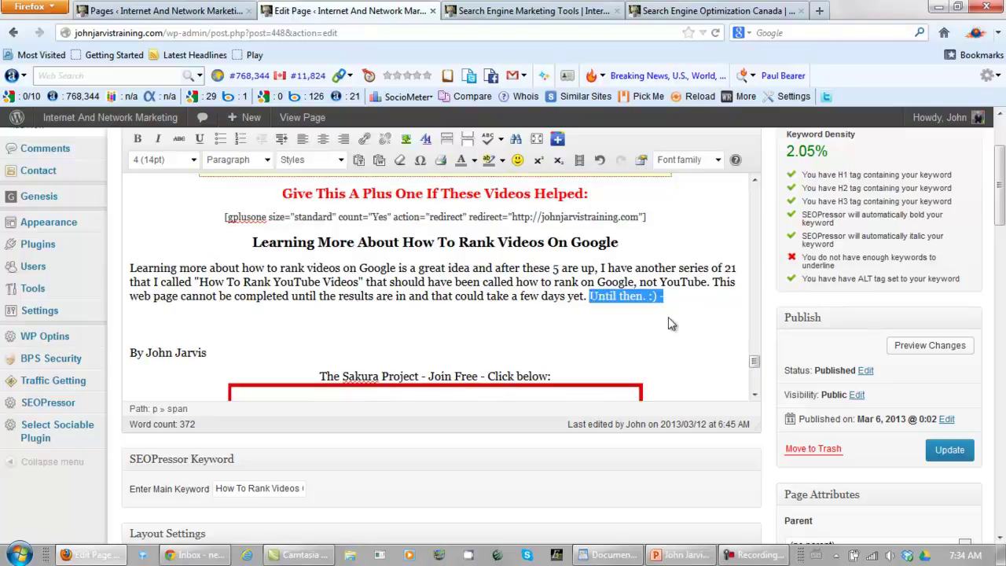
pyautogui.write('Today')
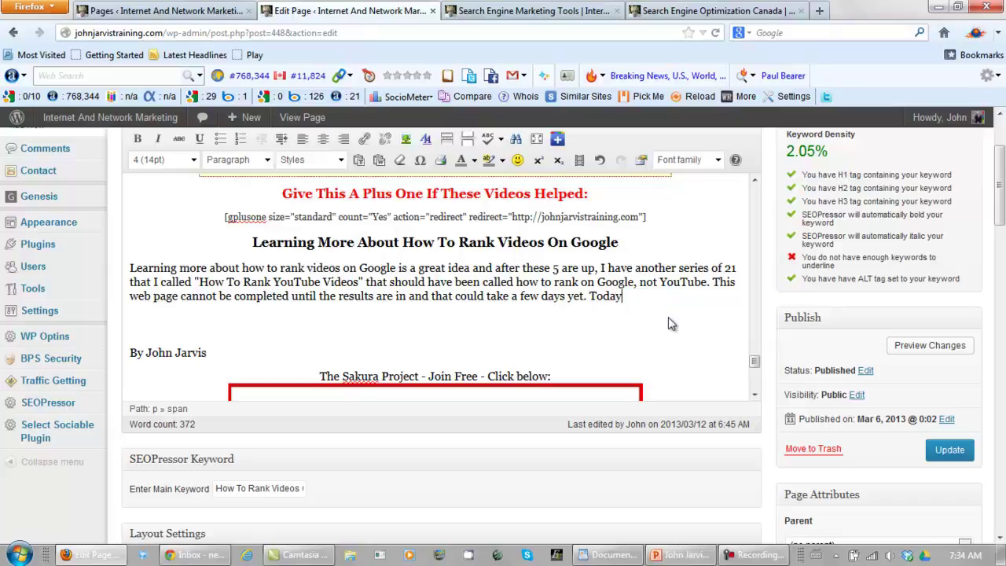
pyautogui.write(' is March ')
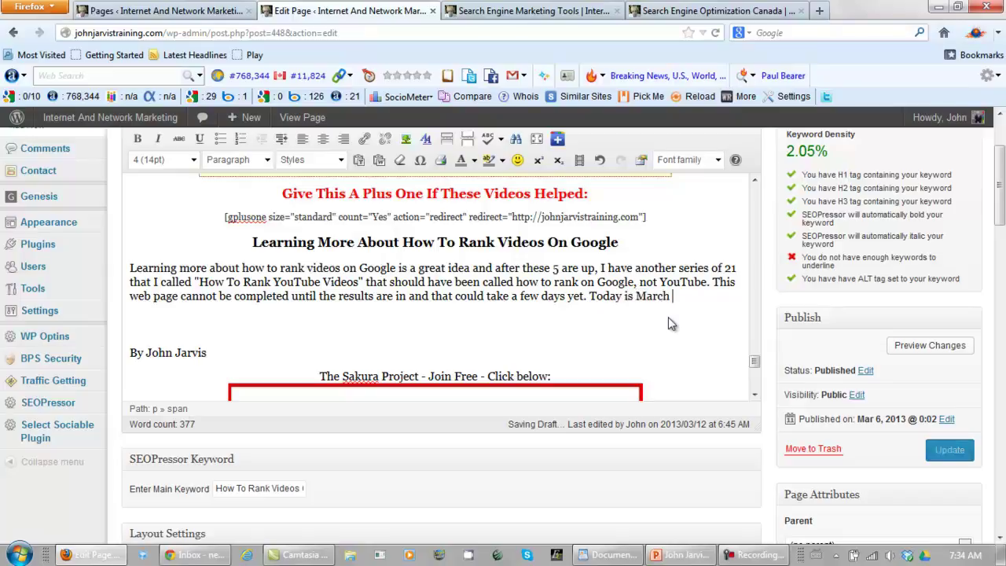
pyautogui.write('12 and I am')
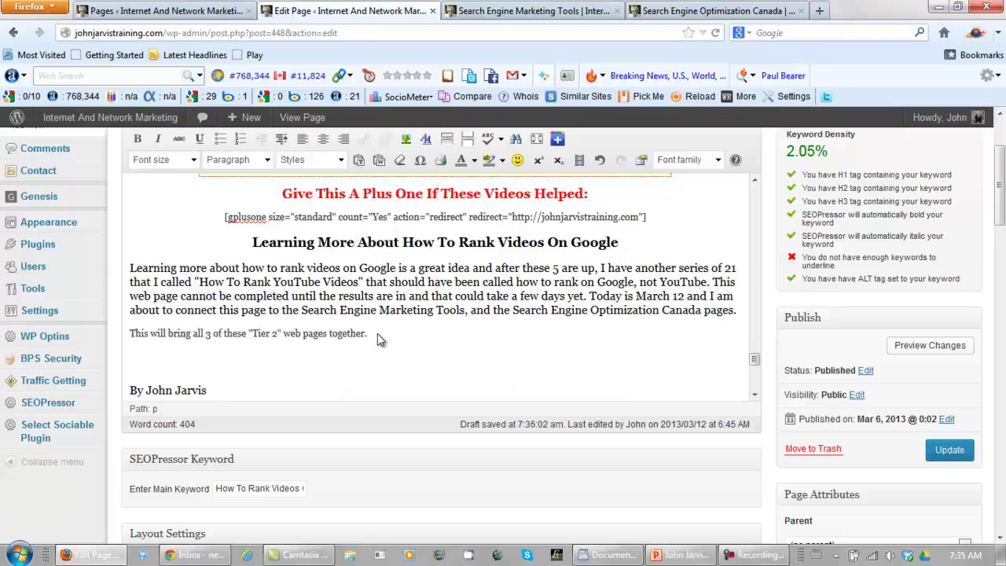
# Format the sentence "This will bring all 3 of these "Tier 2" web pages together." in black at size 4 (14pt)
pyautogui.moveTo(377, 333); pyautogui.dragTo(128, 338)
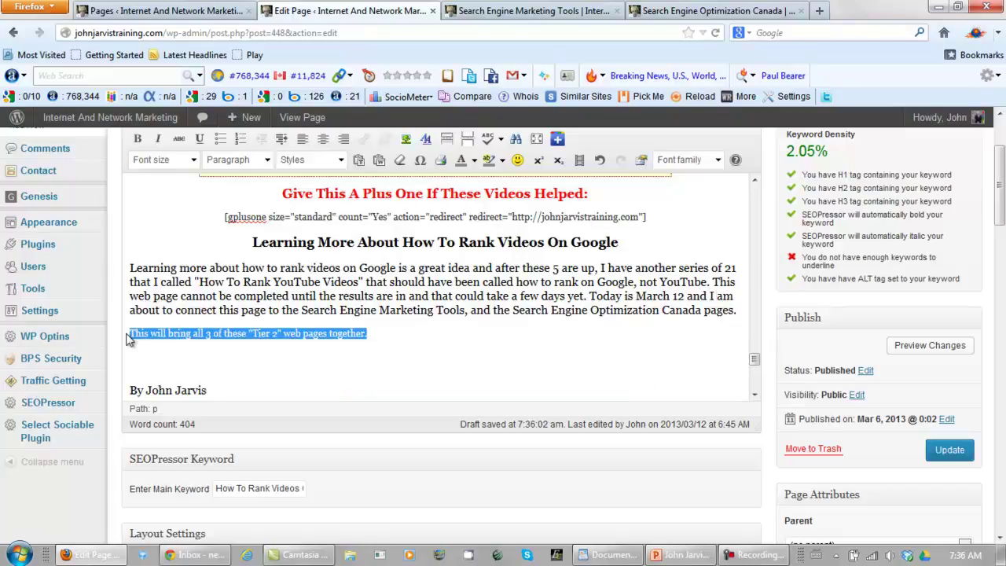
pyautogui.click(194, 161)
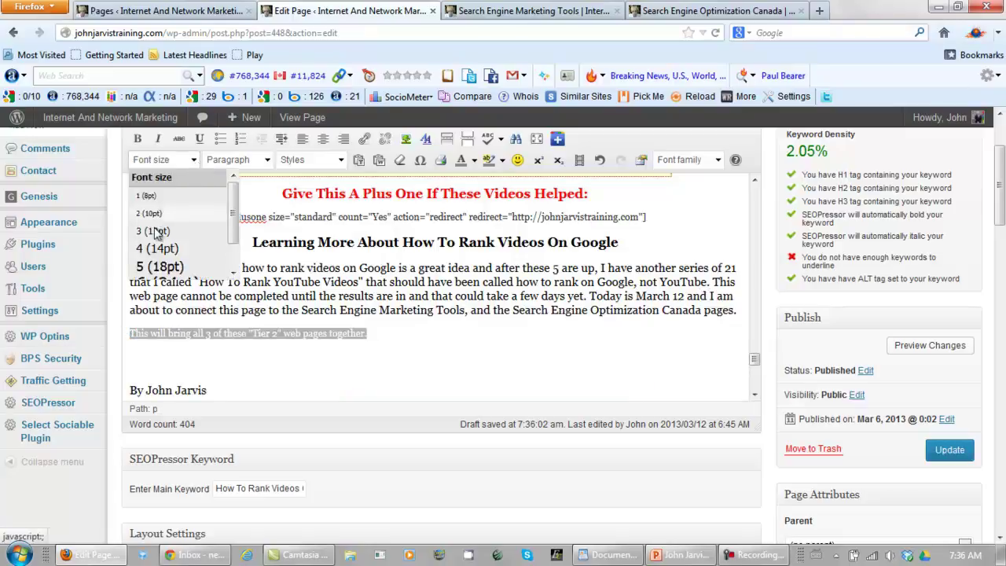
pyautogui.click(150, 250)
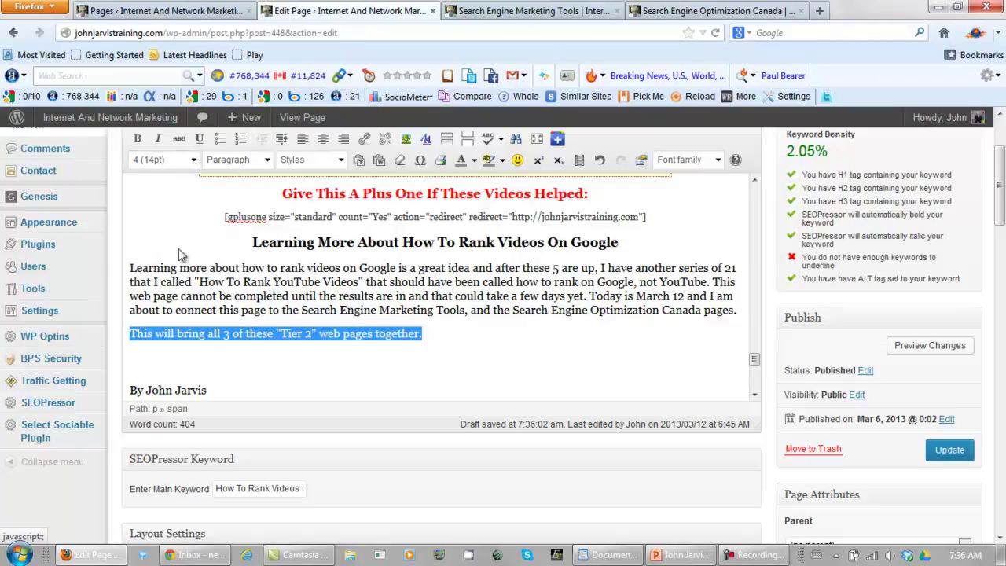
pyautogui.click(474, 161)
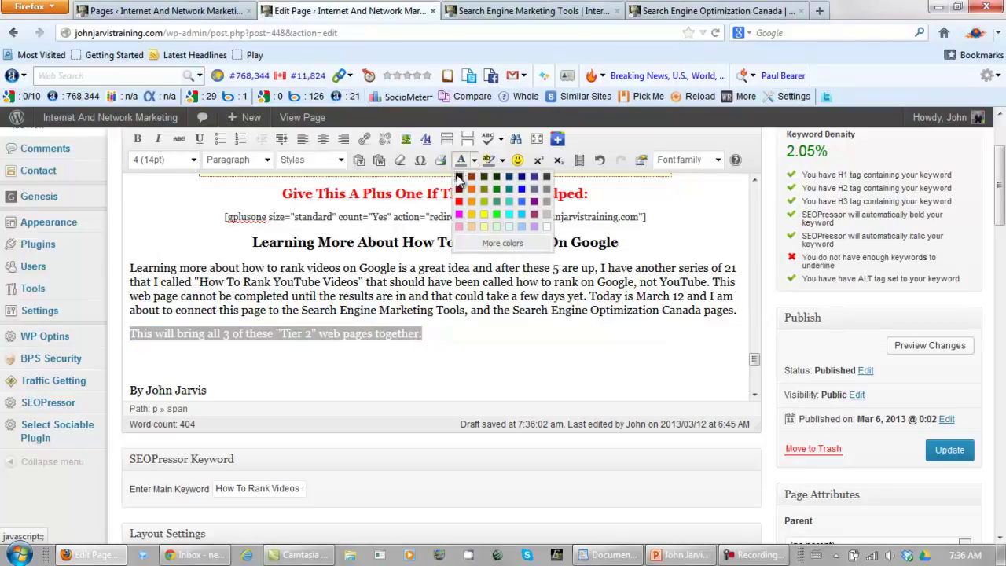
pyautogui.click(453, 375)
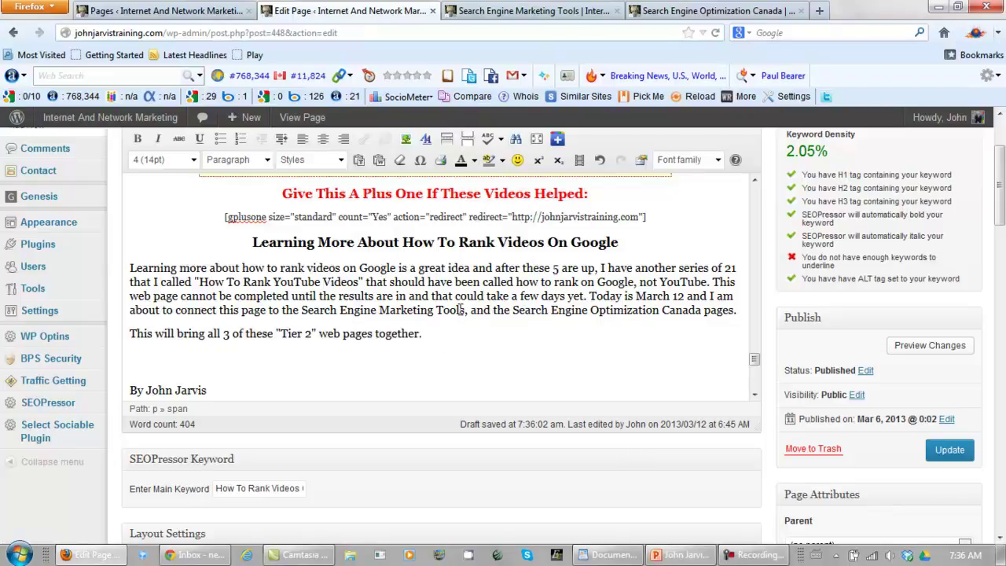
pyautogui.moveTo(446, 311); pyautogui.dragTo(302, 312)
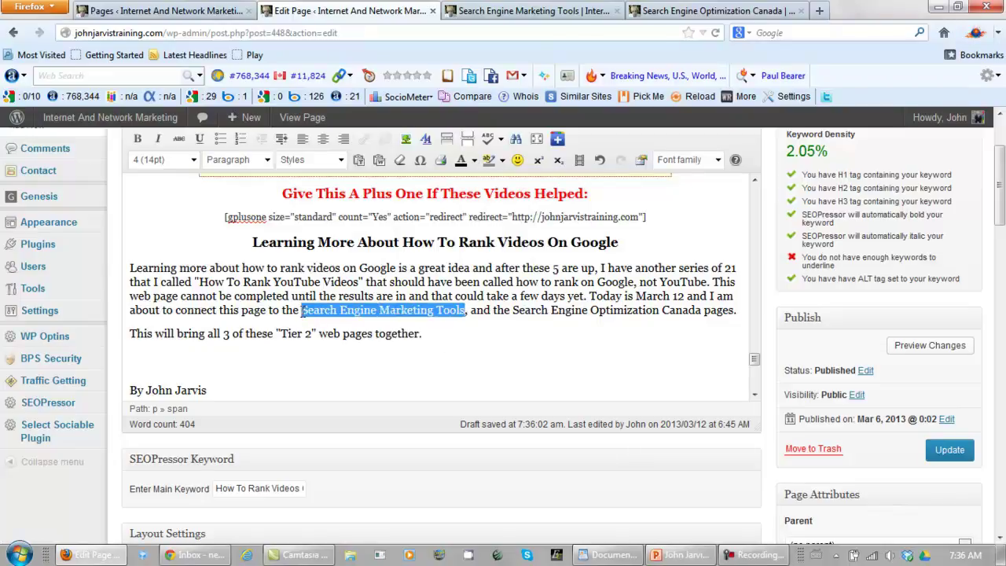
pyautogui.click(605, 555)
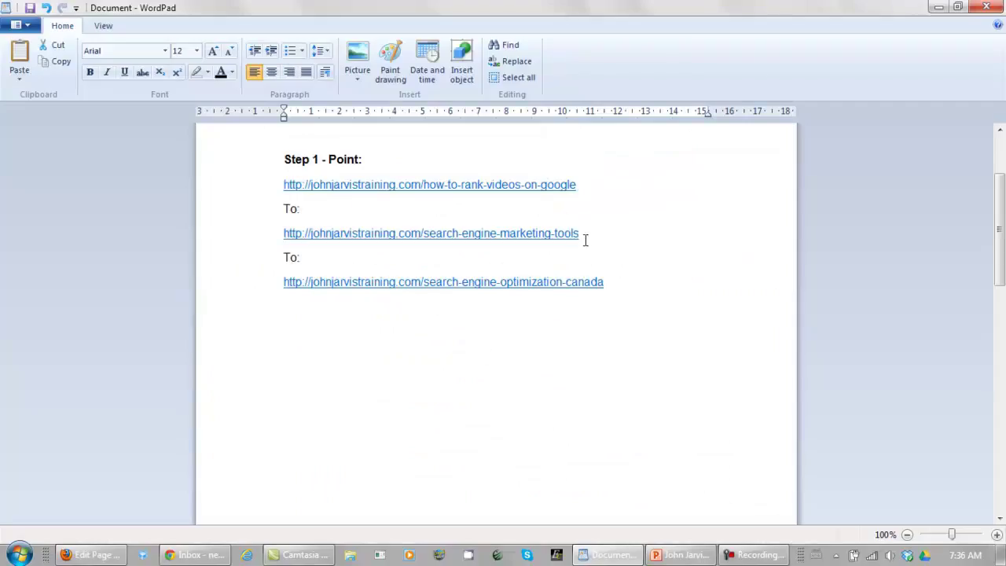
pyautogui.moveTo(586, 236); pyautogui.dragTo(309, 241)
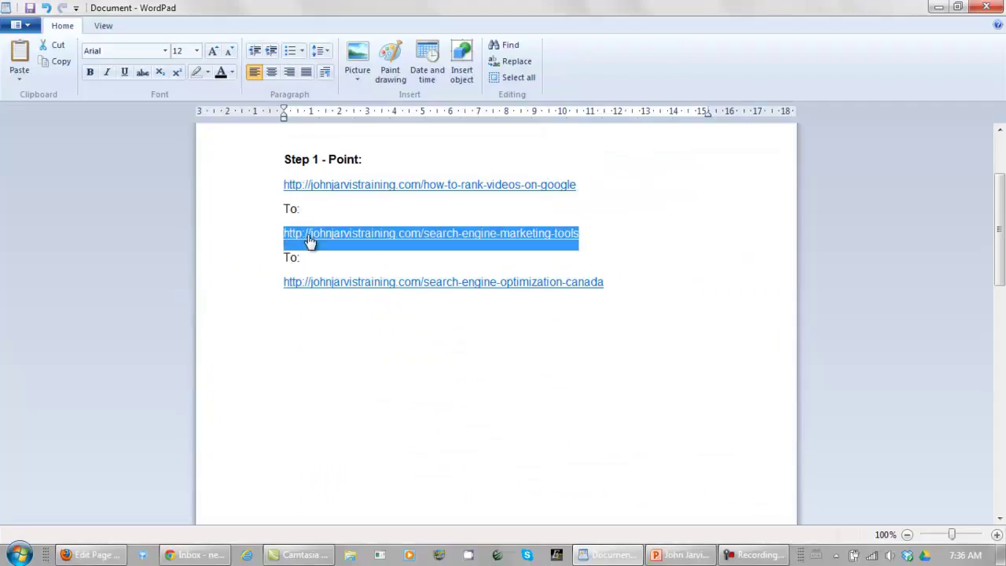
pyautogui.rightClick(366, 246)
pyautogui.click(393, 265)
pyautogui.click(613, 557)
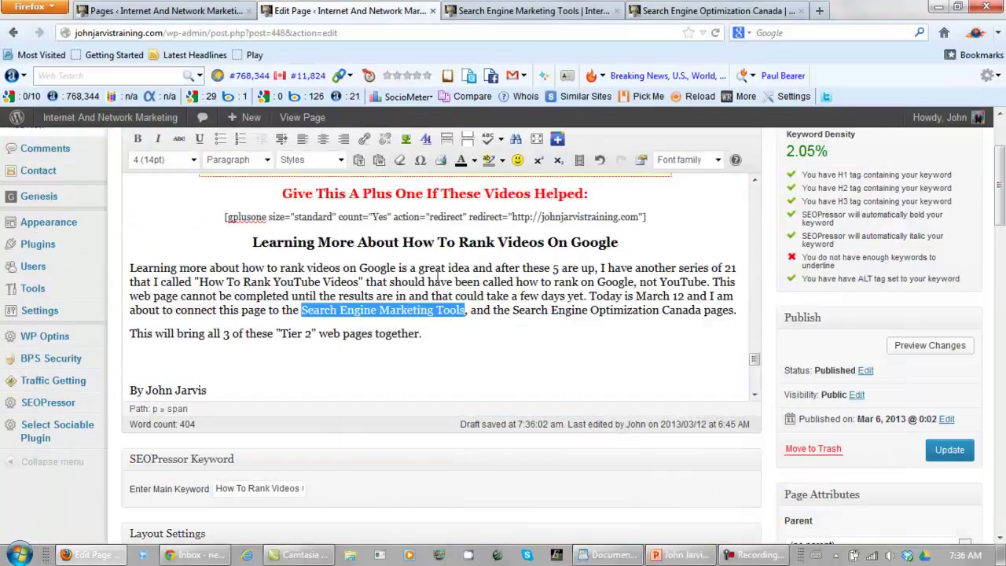
# Link the selected phrase to the copied URL, with the title "Search Engine Marketing Tools" and opening in a new window/tab
pyautogui.click(365, 139)
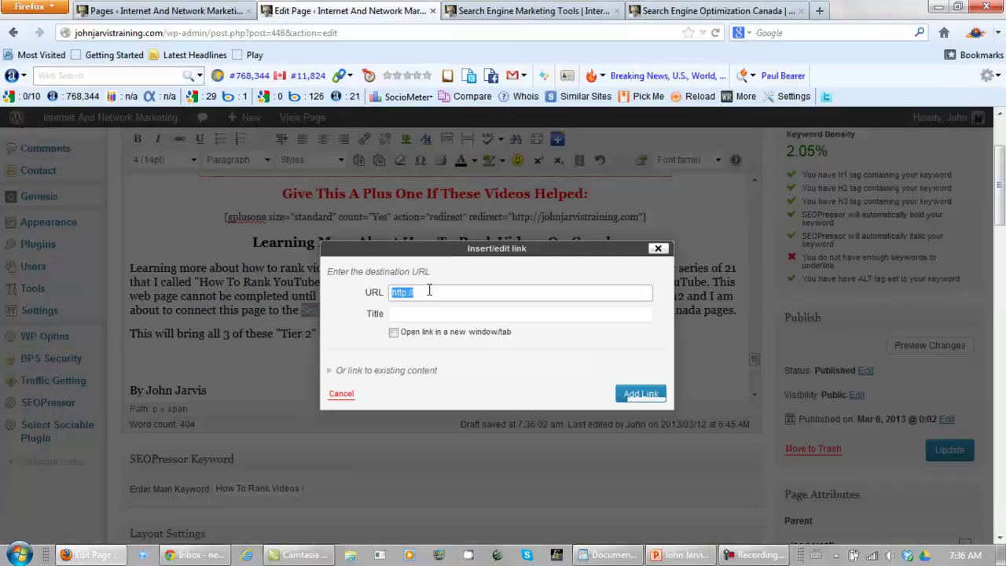
pyautogui.hotkey('ctrl', 'v')
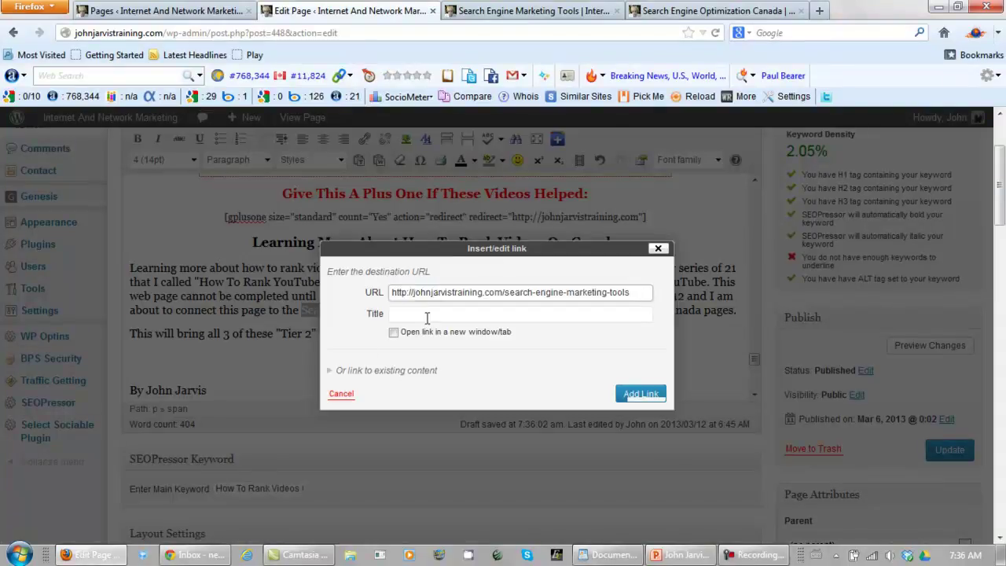
pyautogui.click(422, 315)
pyautogui.write('Se')
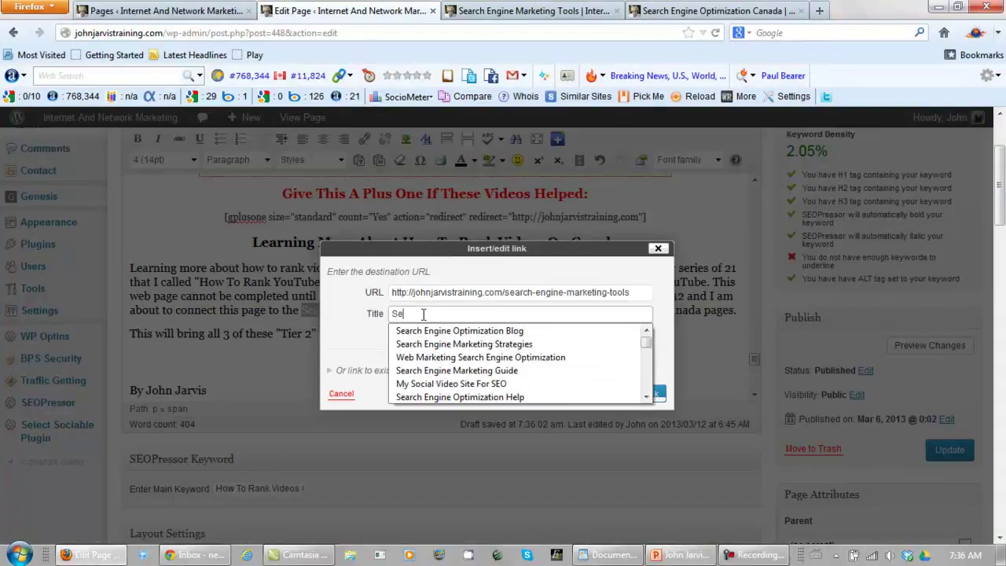
pyautogui.write('arch E')
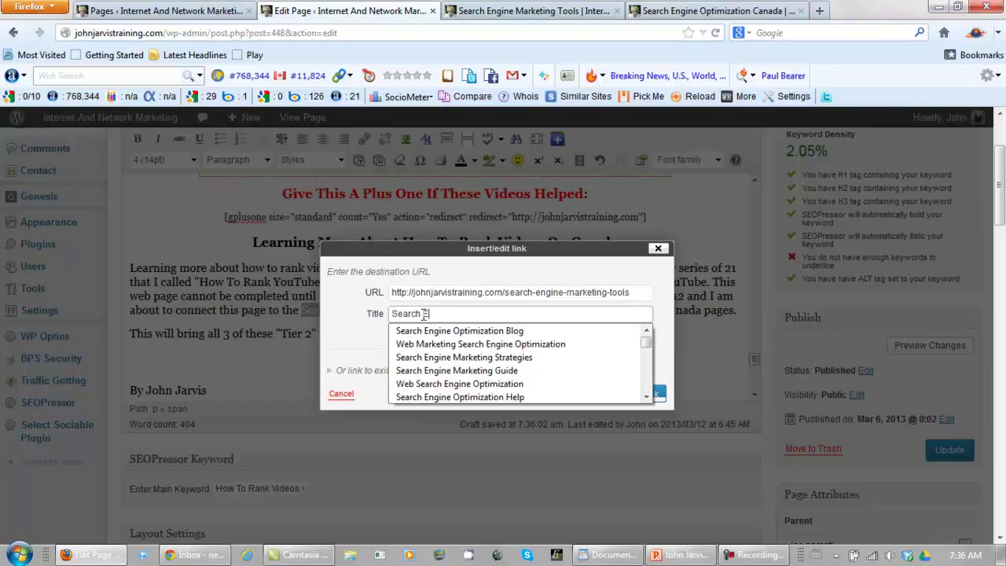
pyautogui.write('ngine Ma')
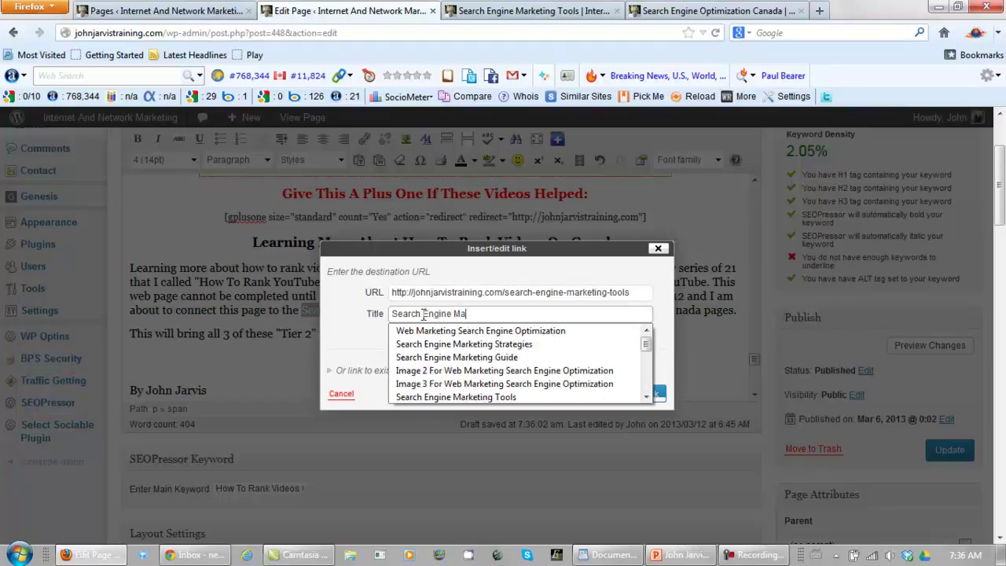
pyautogui.write('r')
pyautogui.click(479, 397)
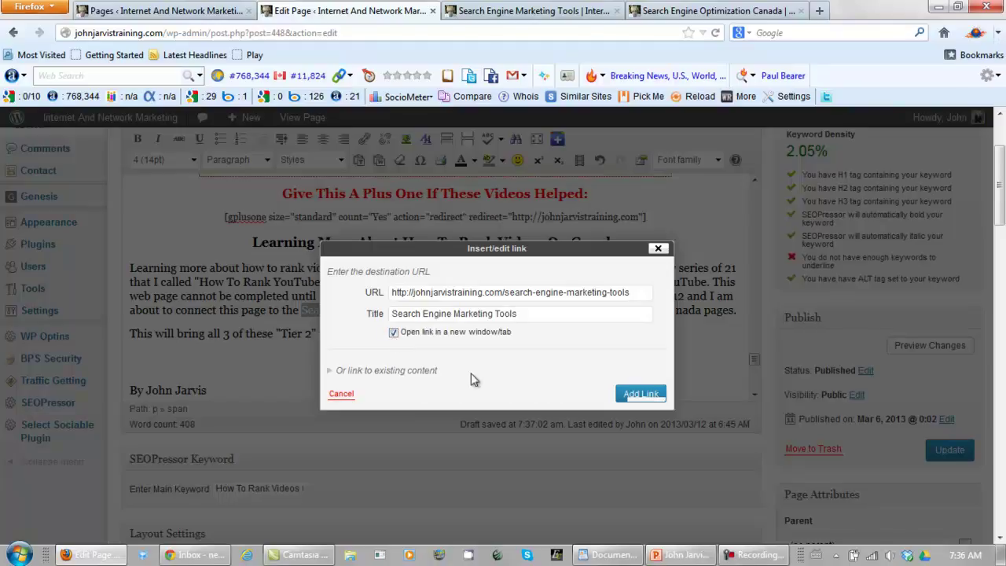
pyautogui.click(638, 394)
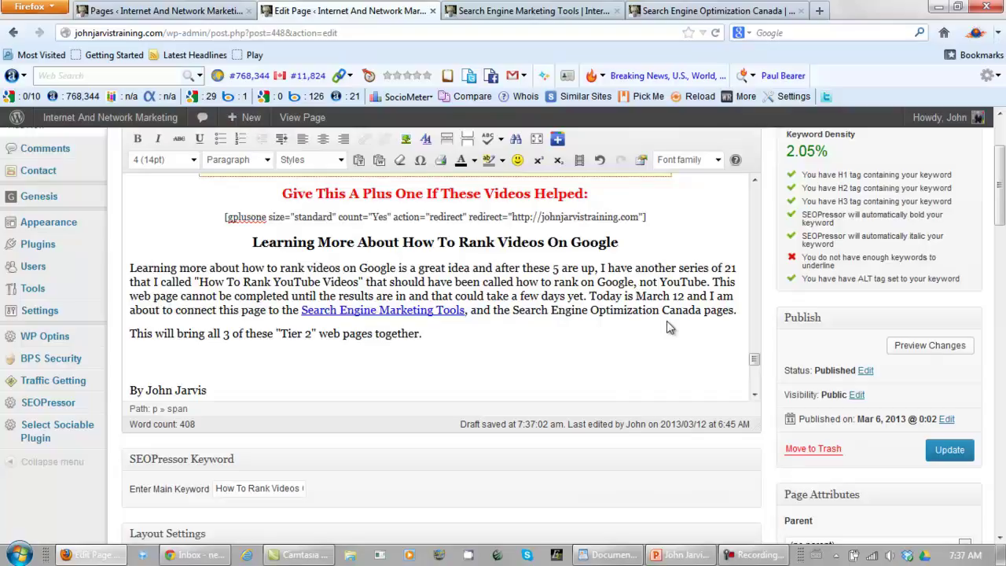
# Set the text color of the "Search Engine Marketing Tools" link to Blue
pyautogui.moveTo(465, 311); pyautogui.dragTo(301, 310)
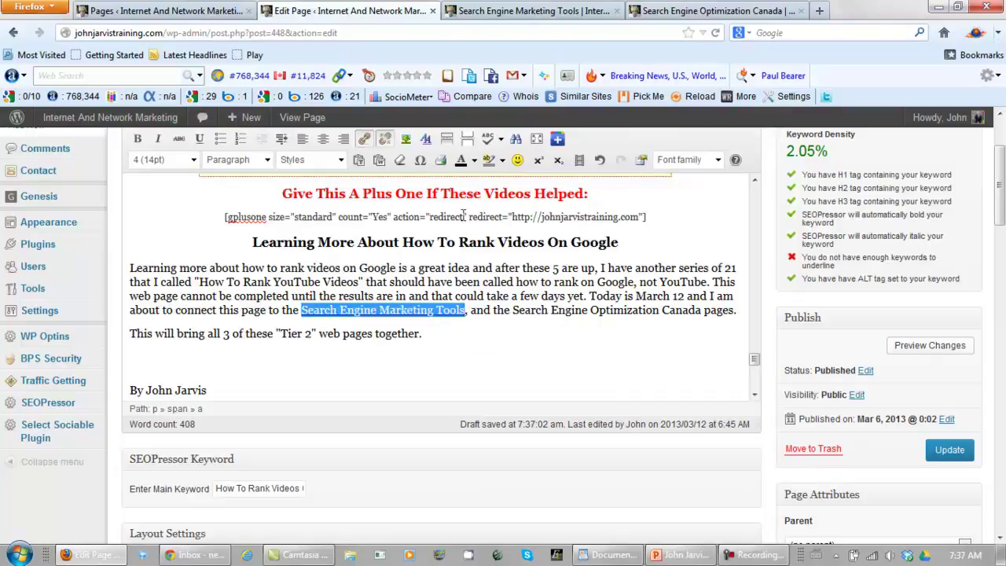
pyautogui.click(474, 160)
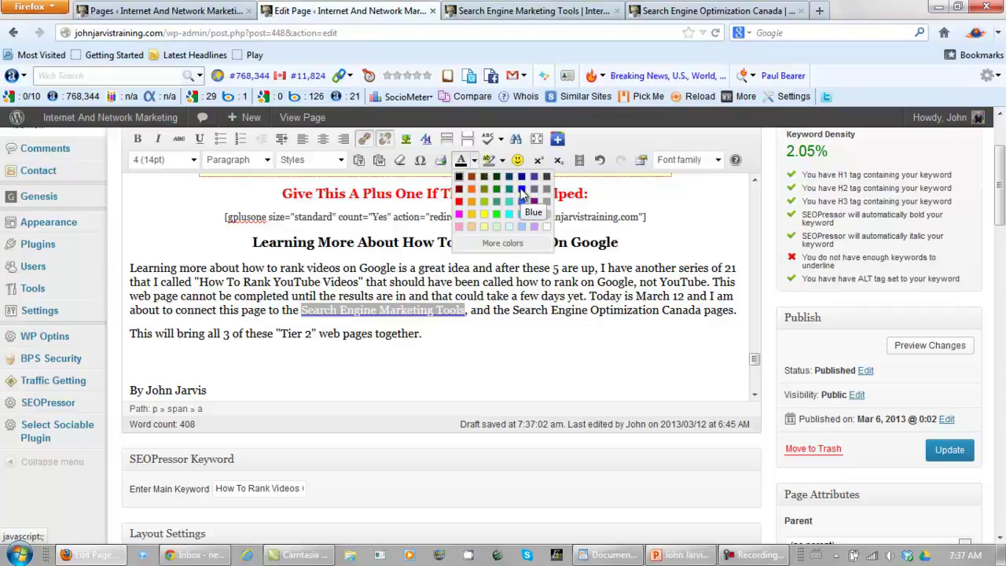
pyautogui.click(522, 195)
pyautogui.click(508, 338)
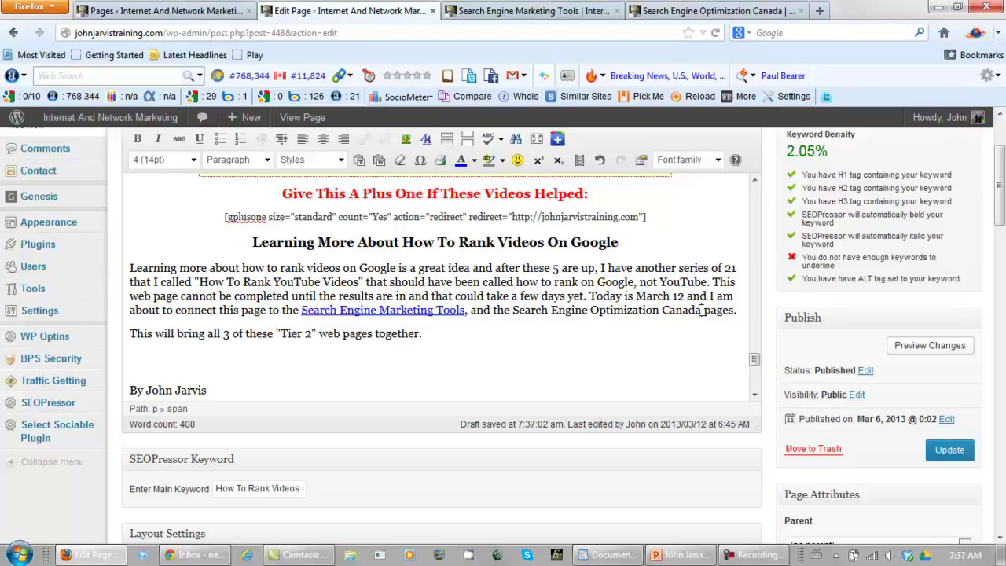
# Start a link on "Search Engine Optimization Canada" in the paragraph, using that phrase as title and opening in a new window/tab
pyautogui.moveTo(701, 310); pyautogui.dragTo(517, 311)
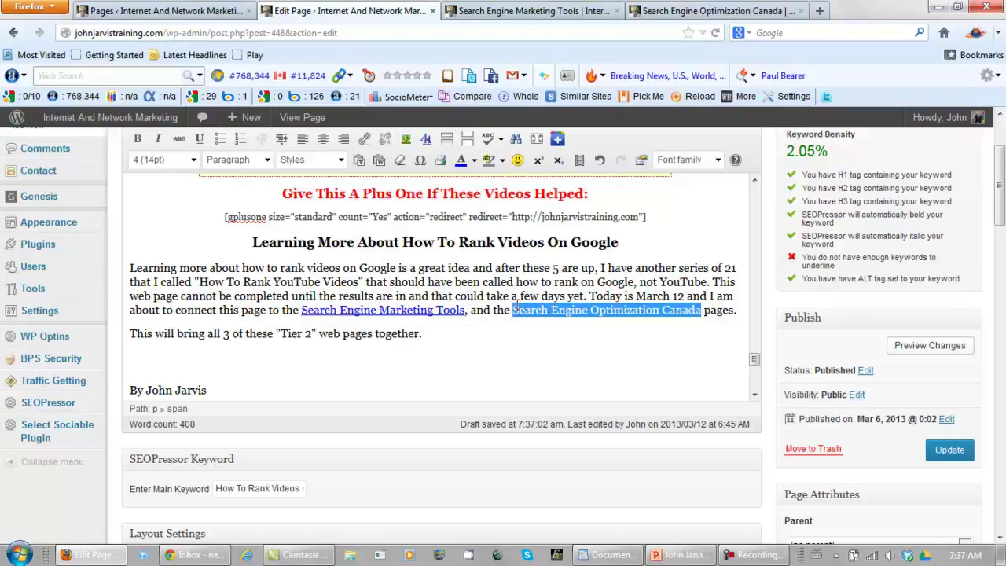
pyautogui.click(364, 139)
pyautogui.click(414, 314)
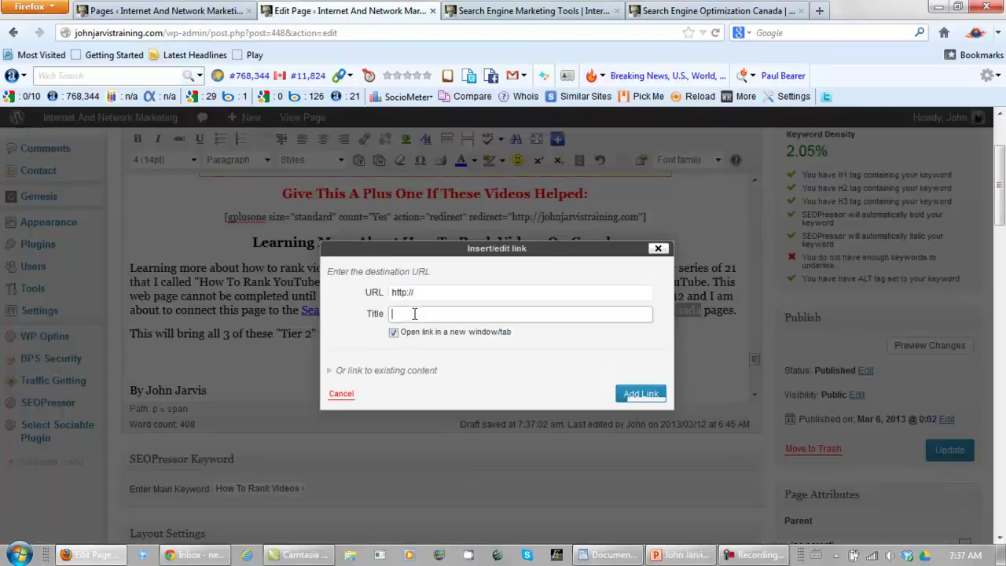
pyautogui.hotkey('ctrl', 'v')
pyautogui.click(436, 292)
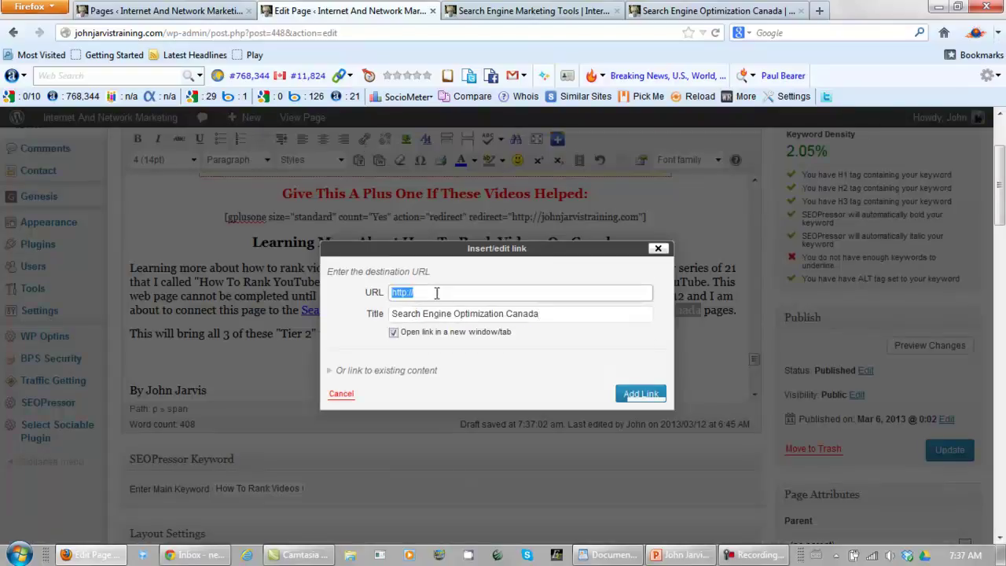
pyautogui.click(362, 287)
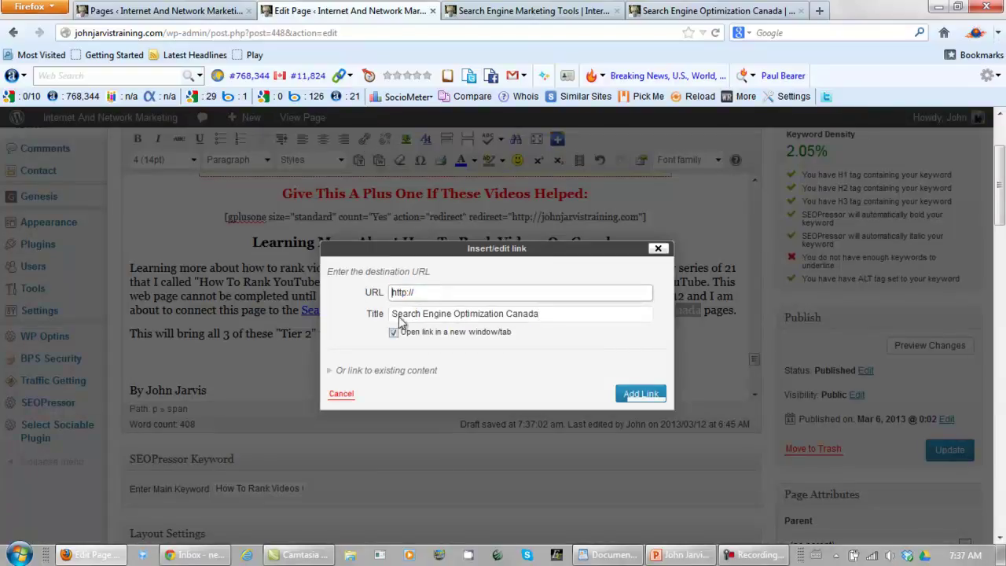
pyautogui.click(609, 556)
pyautogui.moveTo(644, 281); pyautogui.dragTo(291, 290)
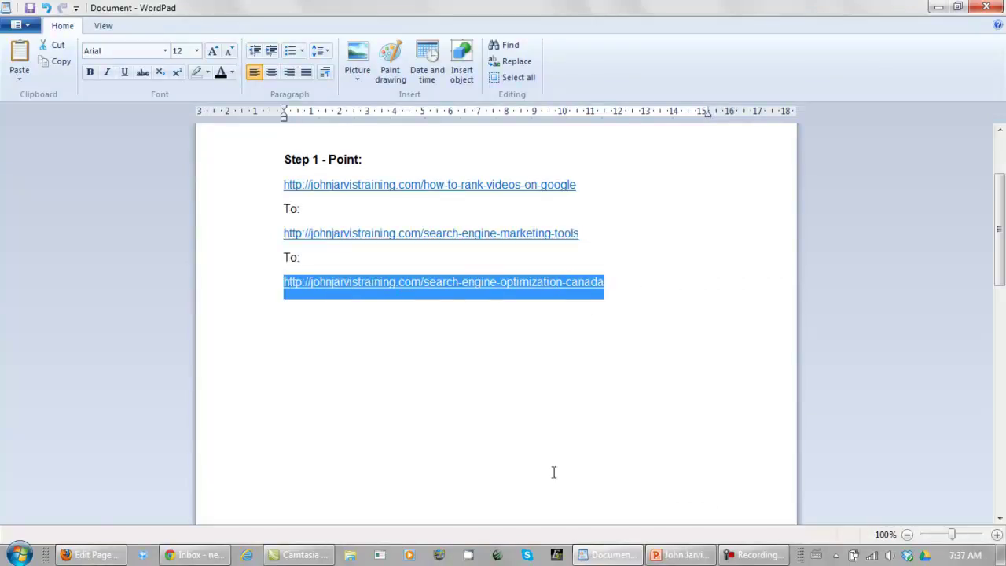
pyautogui.click(609, 555)
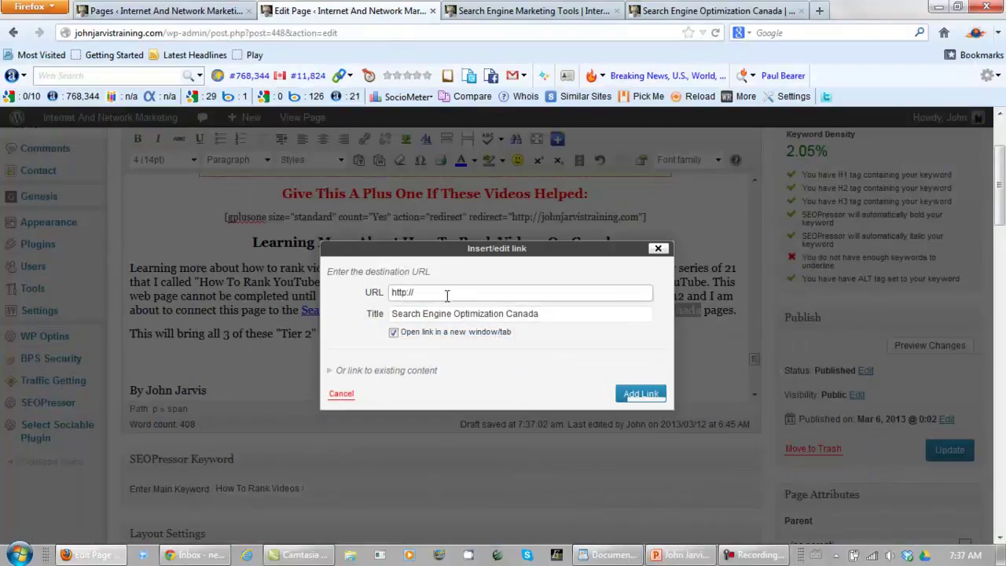
pyautogui.moveTo(447, 294); pyautogui.dragTo(382, 292)
pyautogui.hotkey('ctrl', 'v')
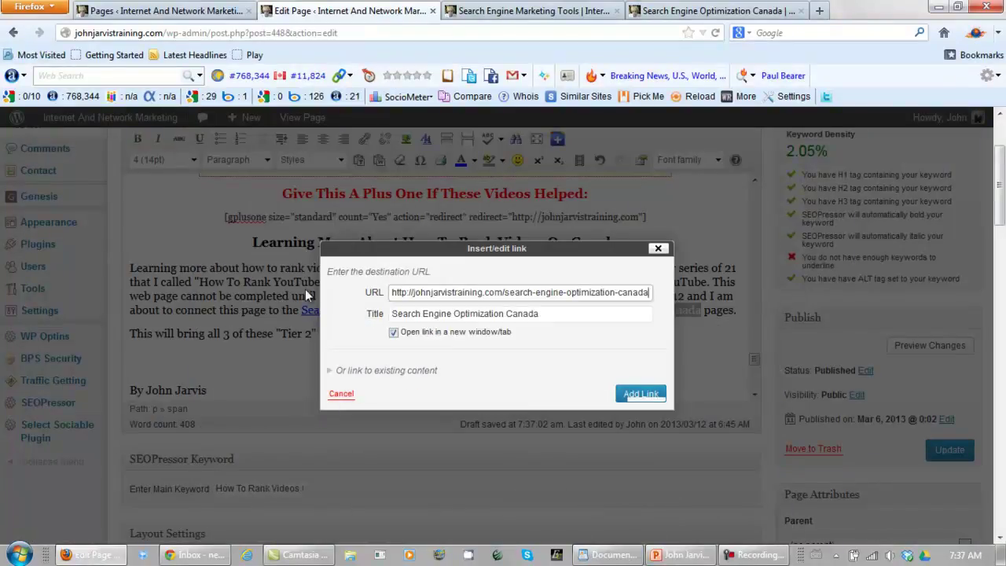
pyautogui.click(637, 397)
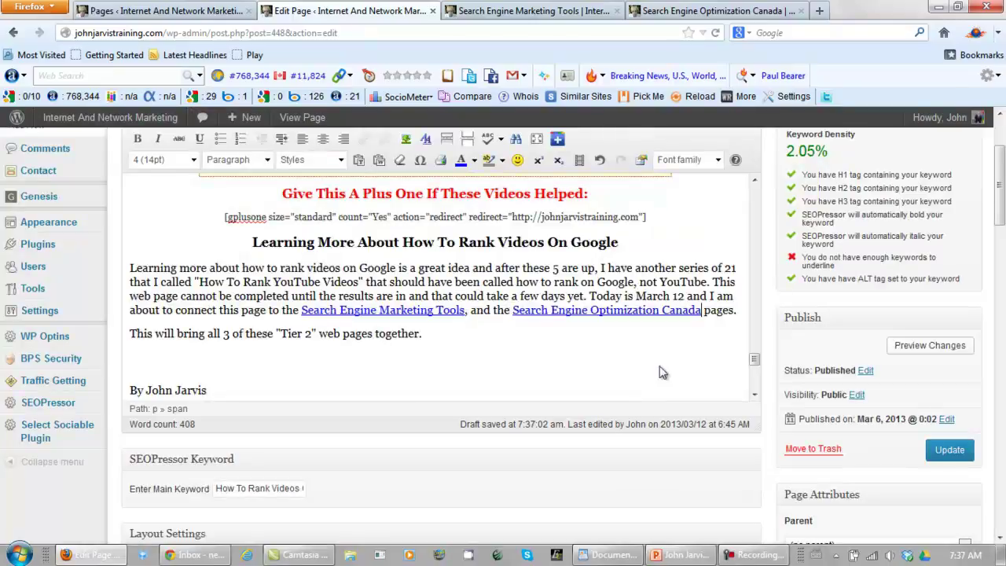
# Set the text color of the "Search Engine Optimization Canada" link to blue and update the published page
pyautogui.moveTo(701, 310); pyautogui.dragTo(513, 309)
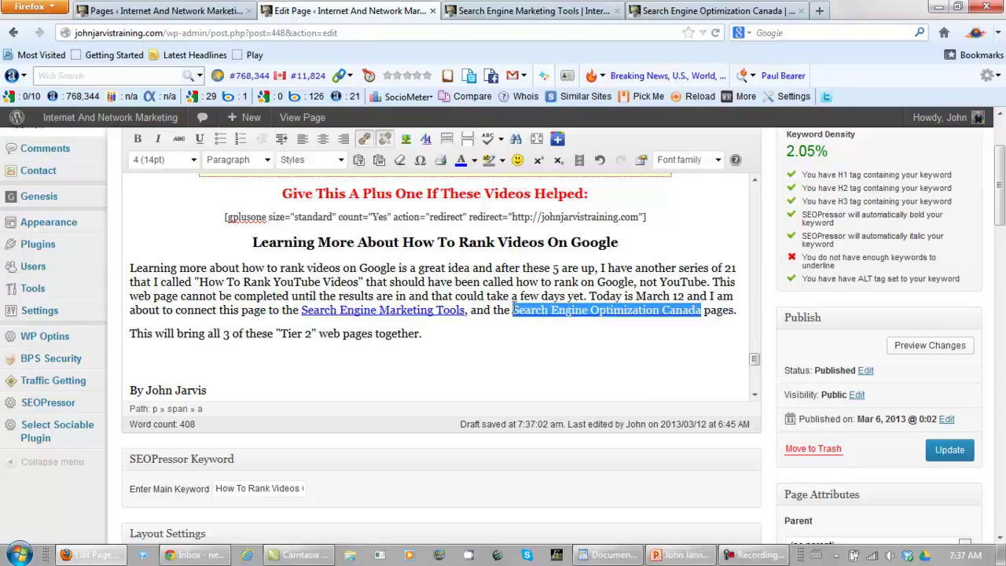
pyautogui.click(461, 161)
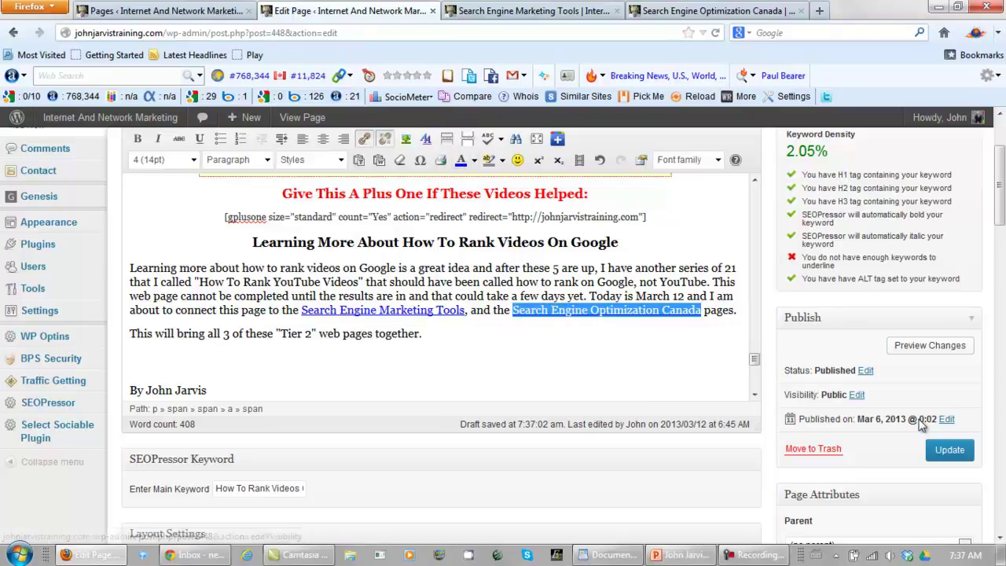
pyautogui.click(948, 450)
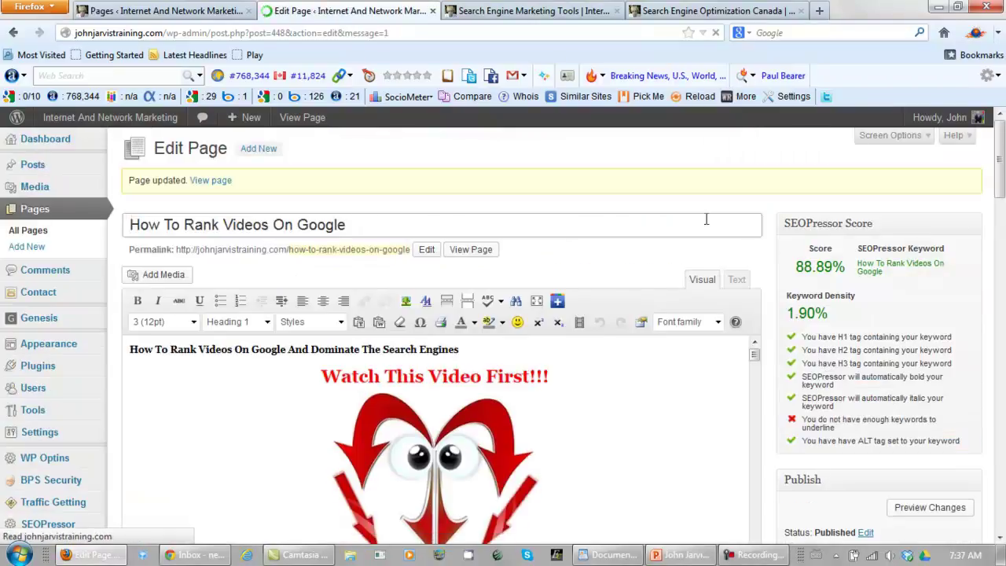
# View the published "How To Rank Videos On Google" page and check the two new links and the rest of the content
pyautogui.click(314, 122)
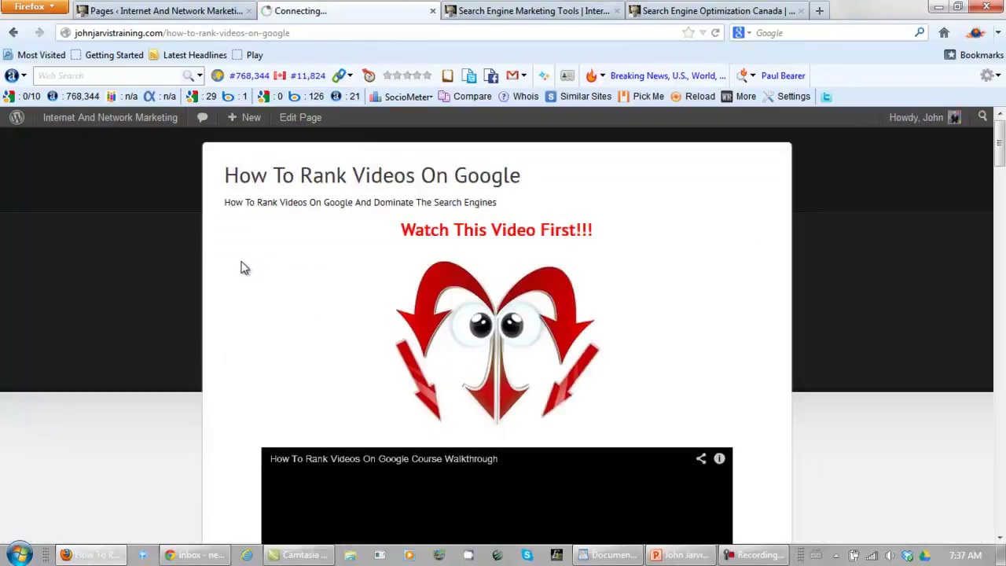
pyautogui.scroll(-5, 253, 256)
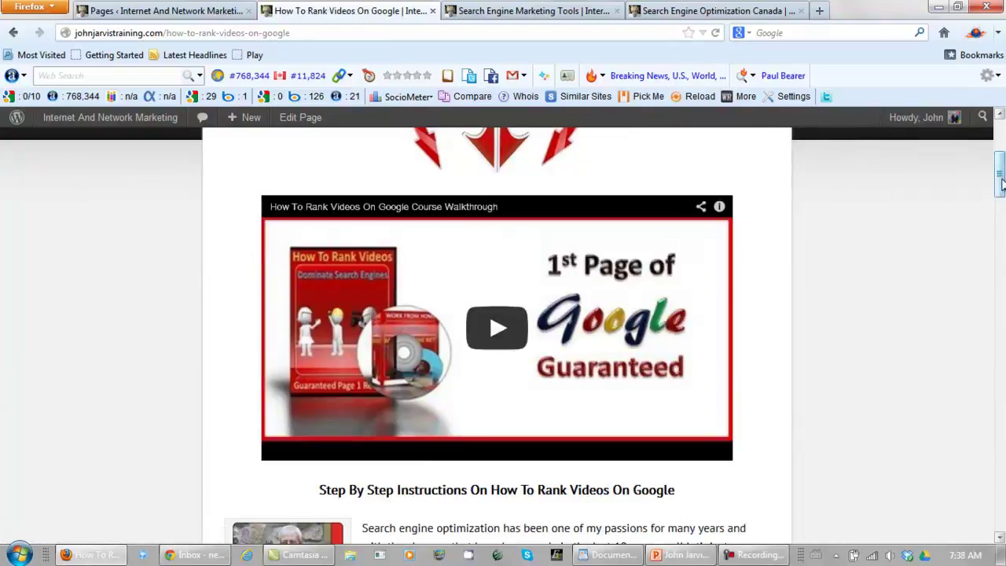
pyautogui.moveTo(1001, 182); pyautogui.dragTo(995, 461)
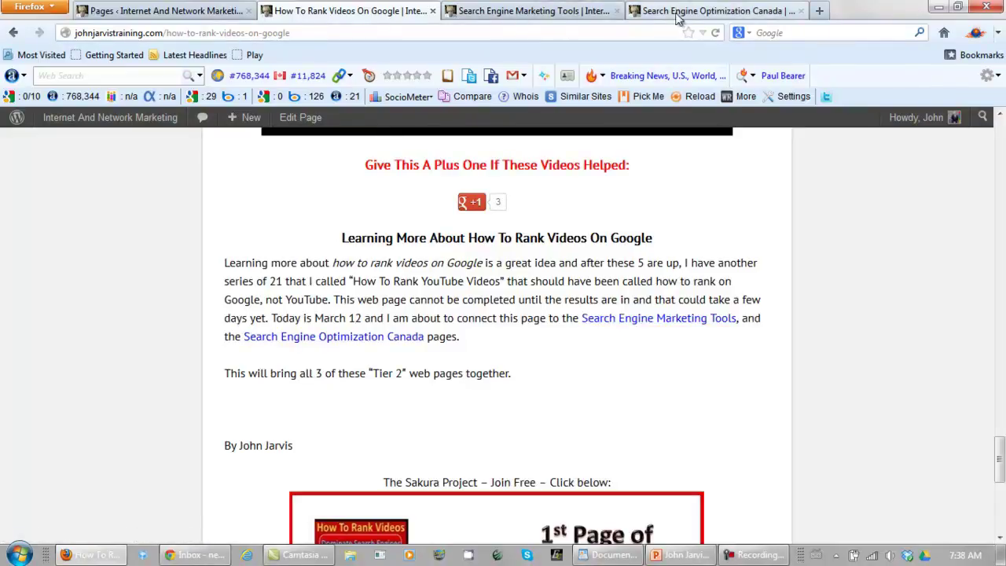
pyautogui.moveTo(1000, 462); pyautogui.dragTo(999, 501)
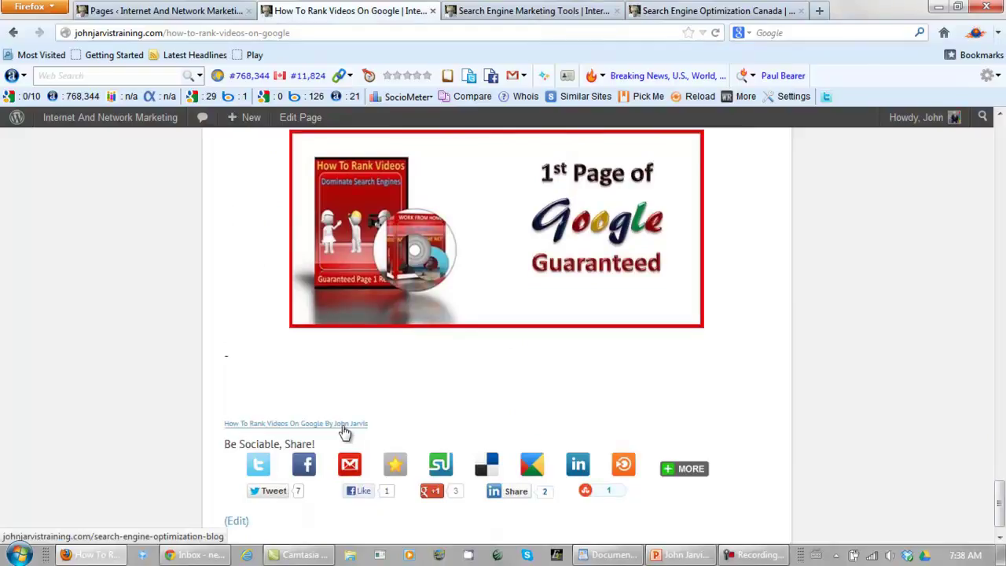
pyautogui.moveTo(1000, 496); pyautogui.dragTo(1000, 146)
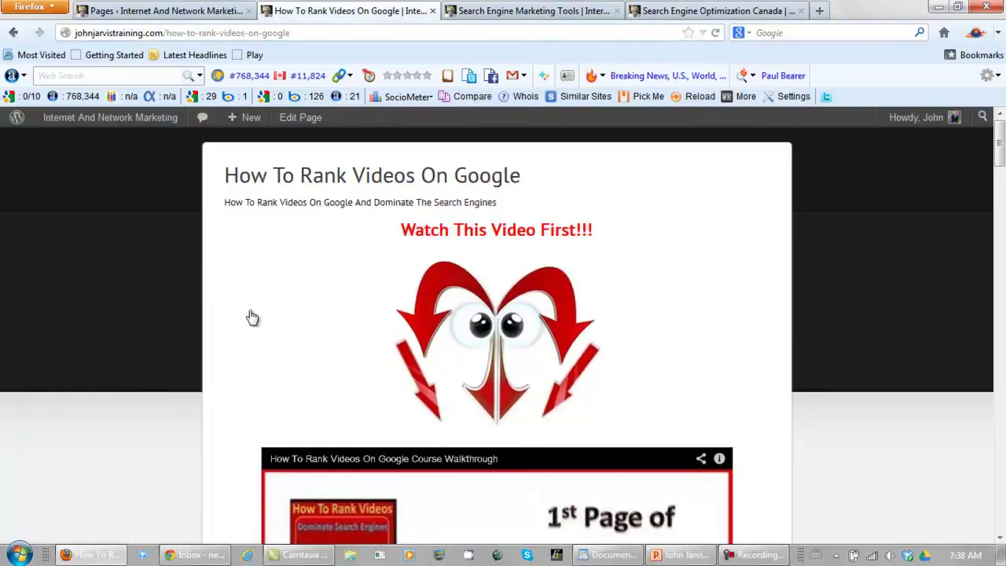